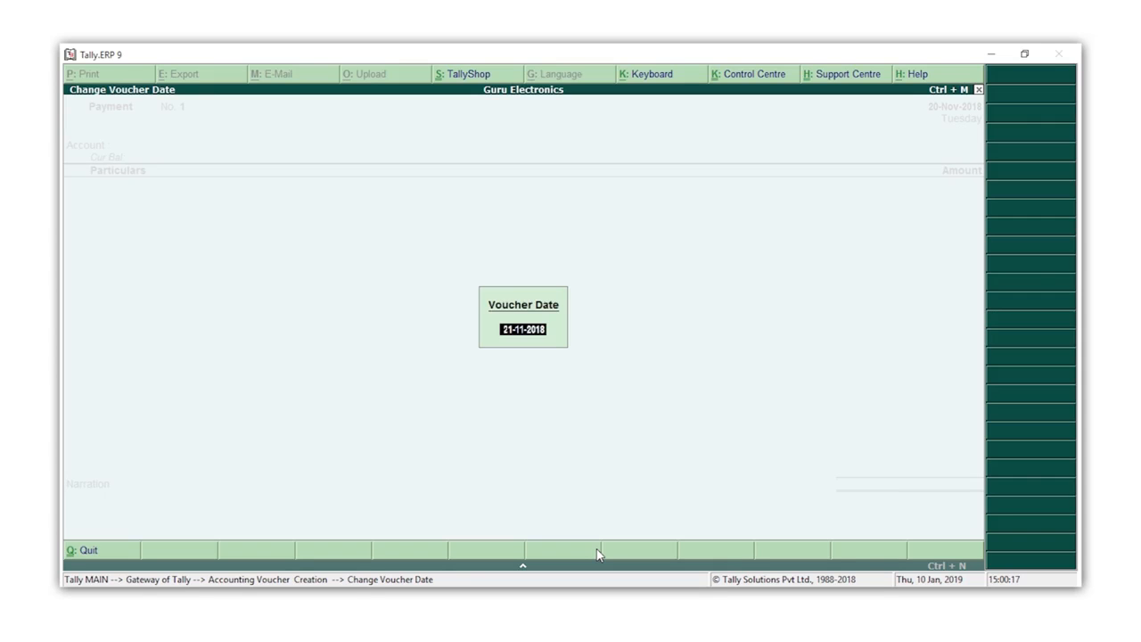
Step: Set the payment voucher date to 21-11-2018 and choose SBI as the account to pay from
key("Return")
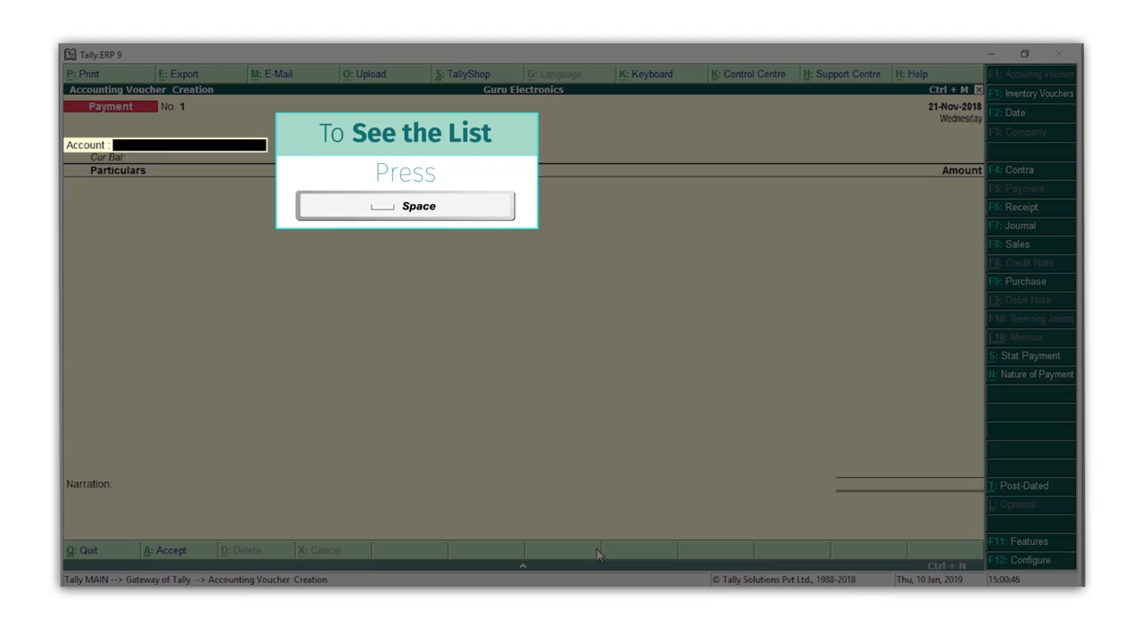
key("space")
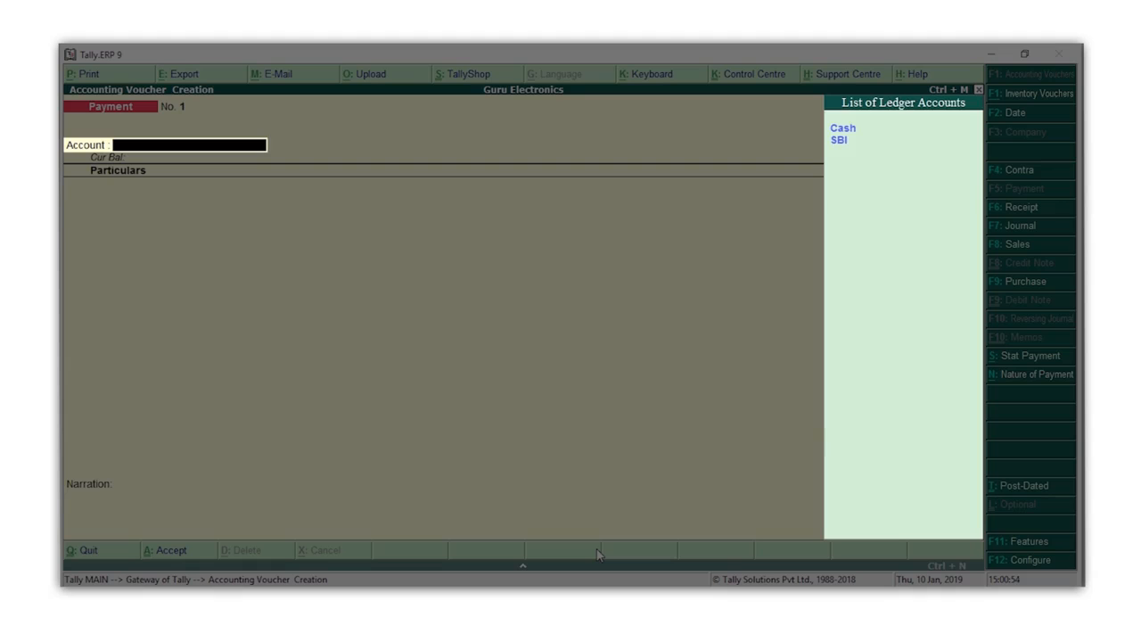
key("Down")
key("Return")
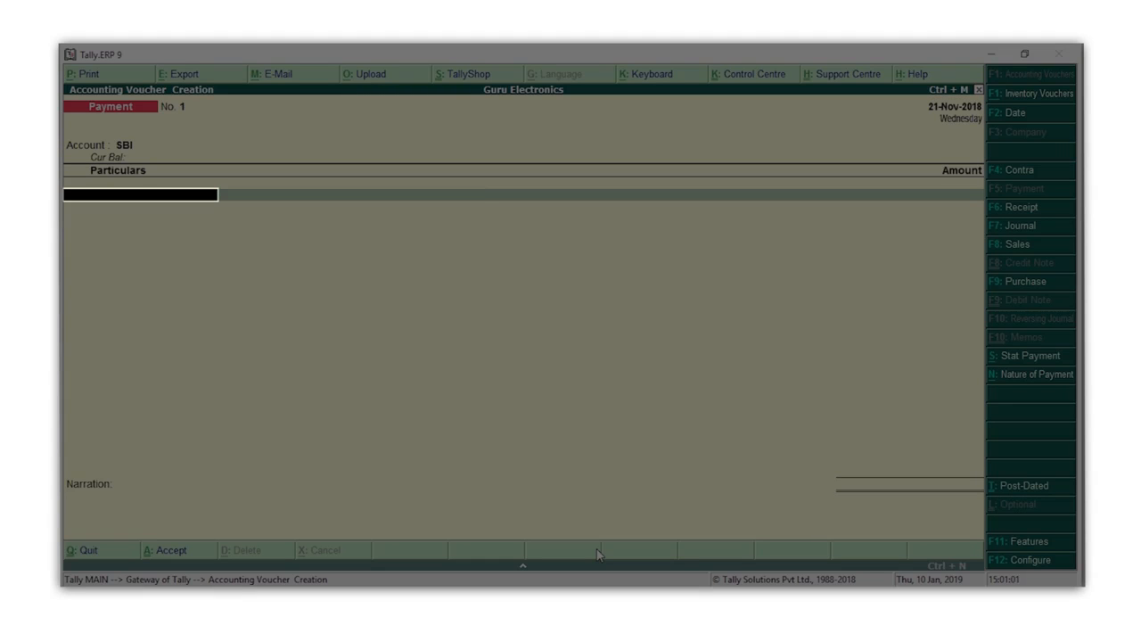
Step: Add the Rent ledger to the payment's particulars with an amount of 10,000 and complete the ledger entries
key("space")
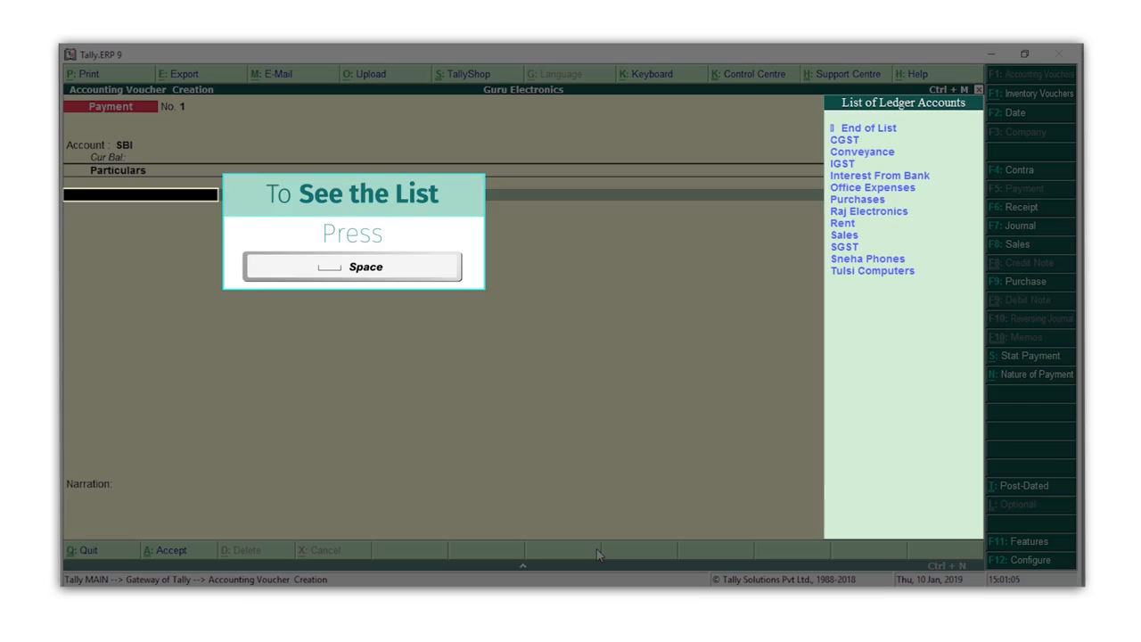
type("R")
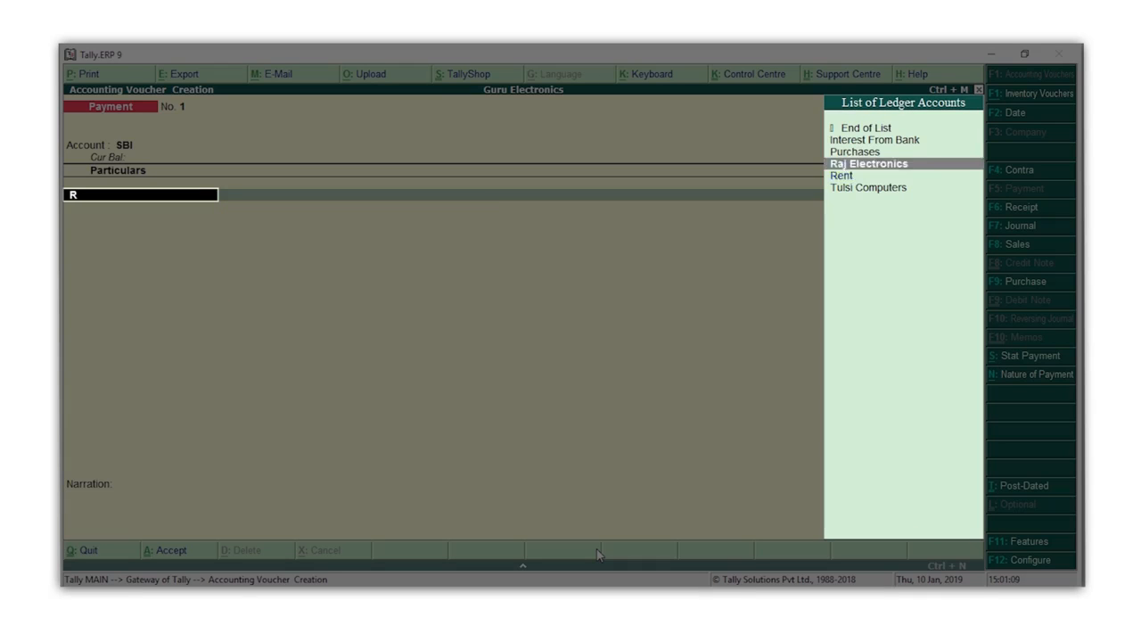
key("Down")
key("Return")
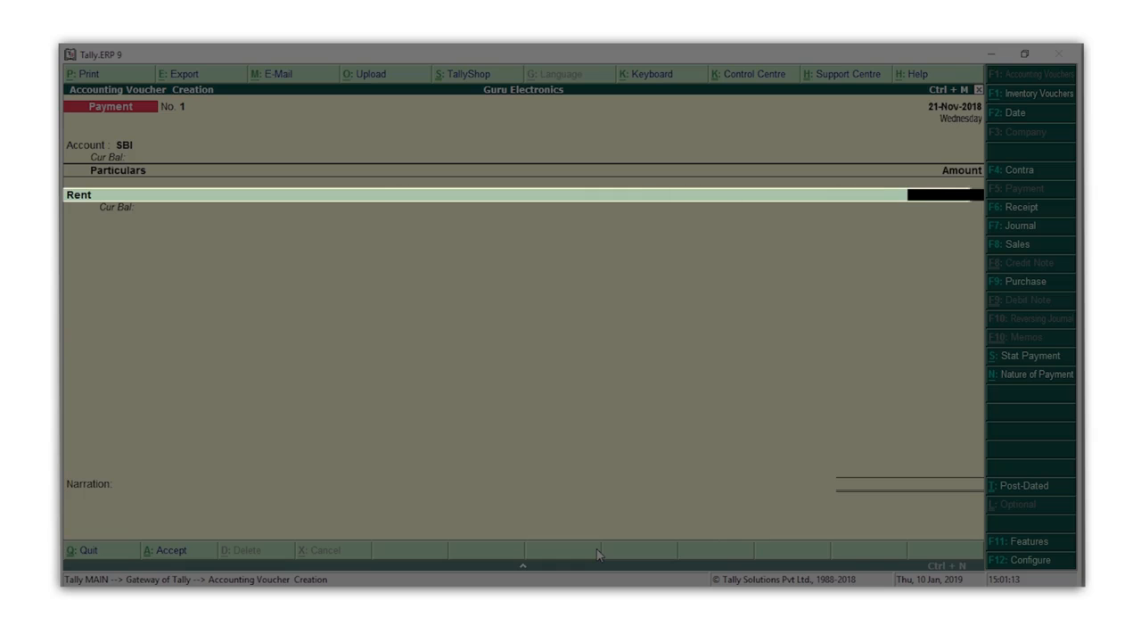
type("10000")
key("Return")
key("Return")
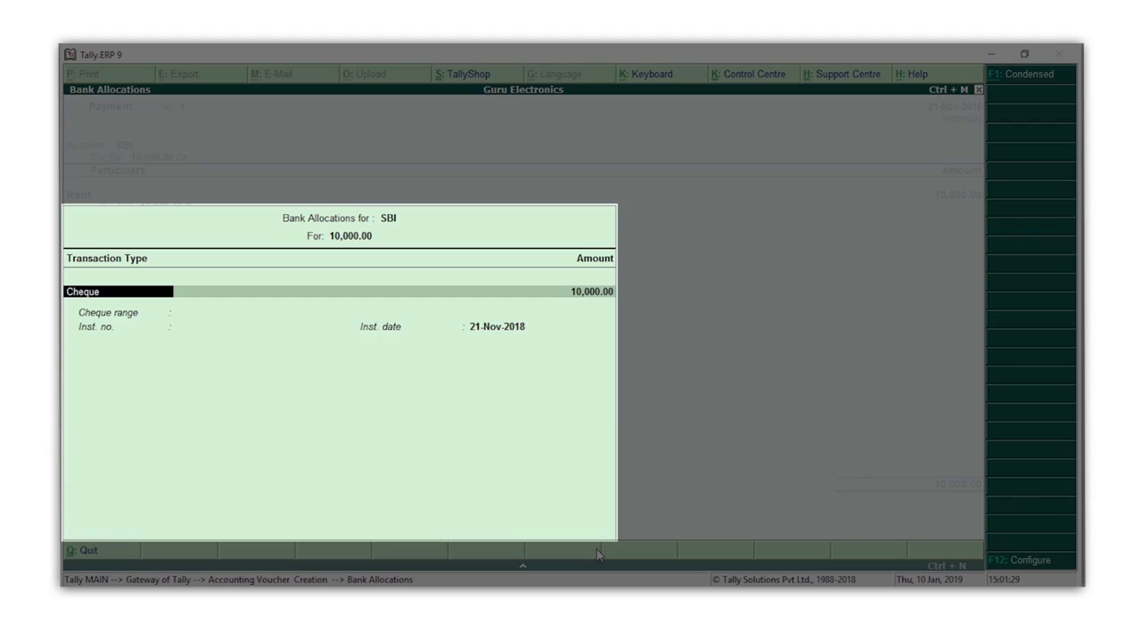
Step: Allocate the SBI payment as a Cheque with cheque range Not Applicable and instrument number 100023
key("Return")
key("Return")
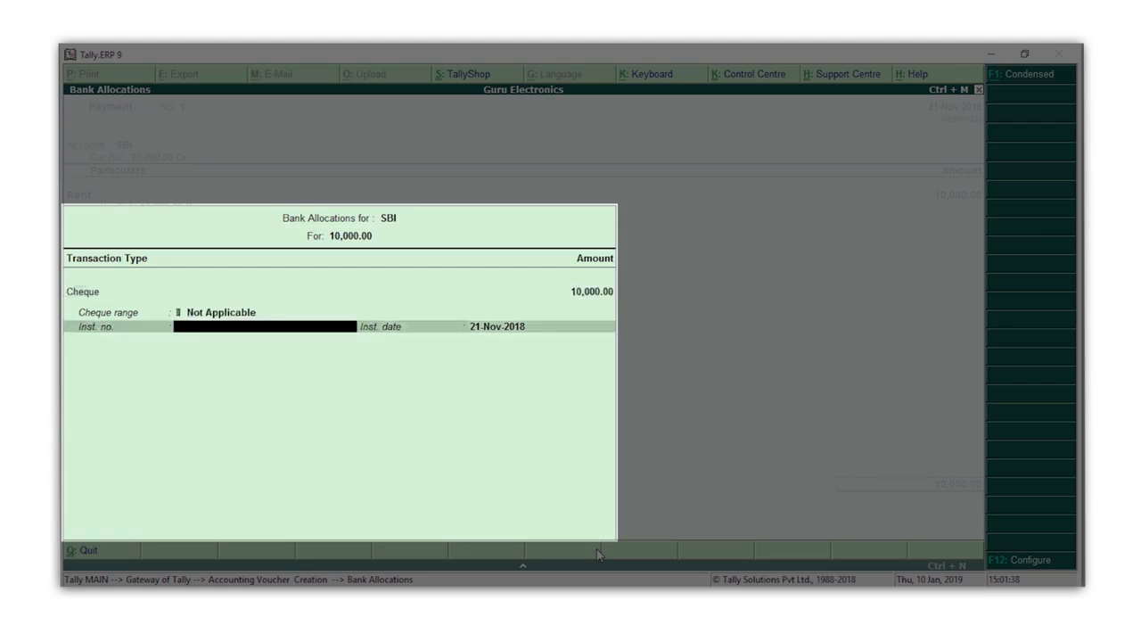
type("100023")
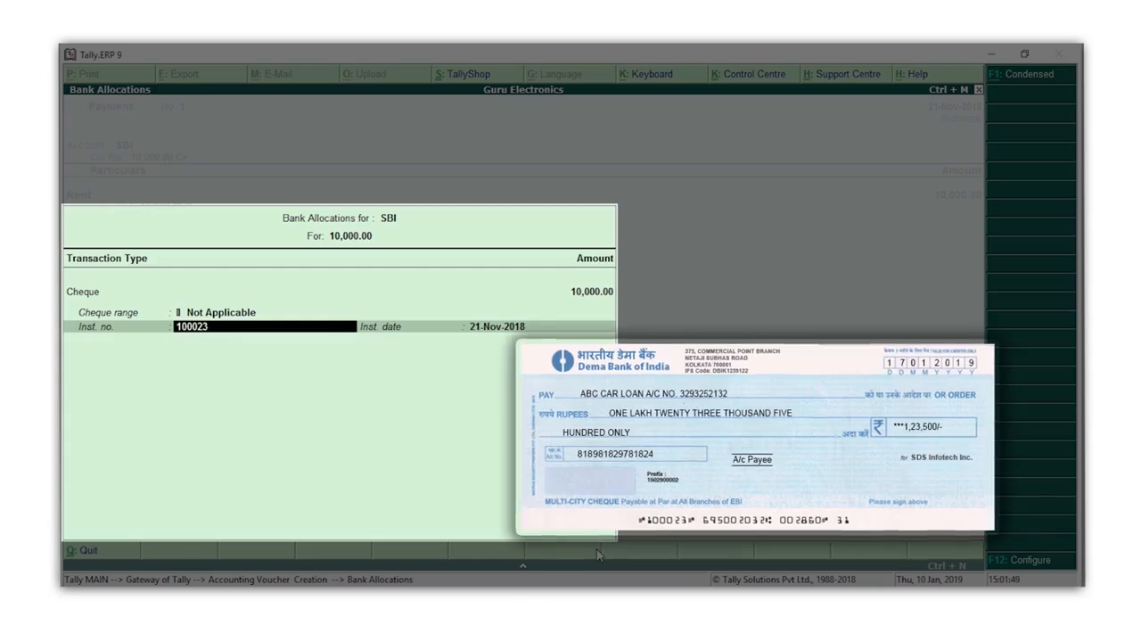
key("Return")
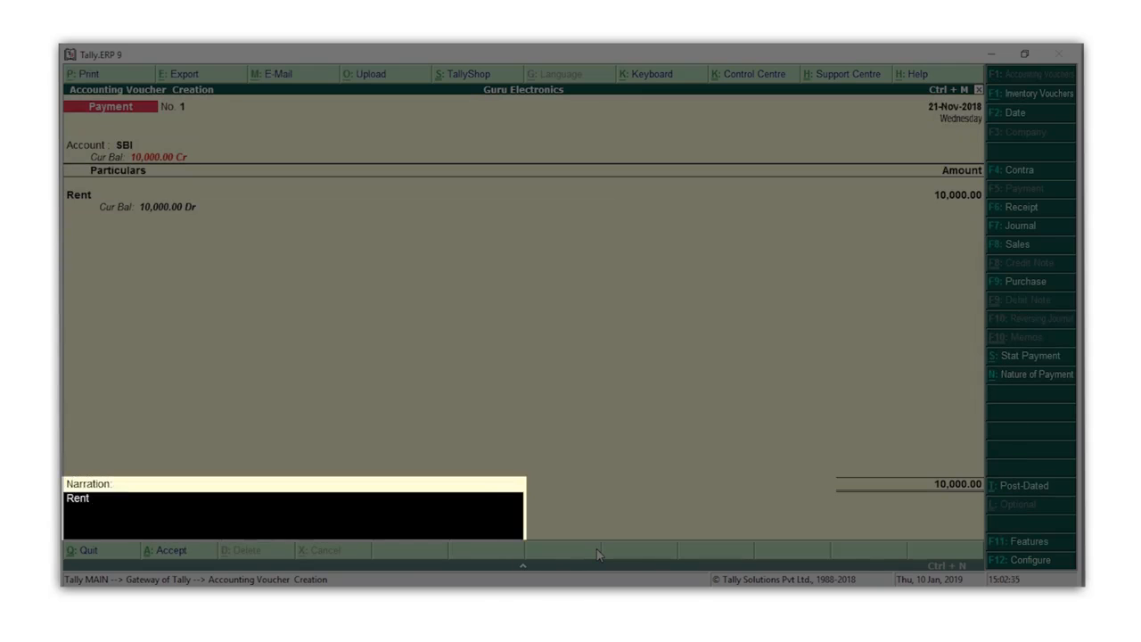
Step: Enter the narration "Rent paid from SBI Cheque No. 100023" and accept the payment voucher without post-dating it
type("paid from SBI Cheque No. 100023")
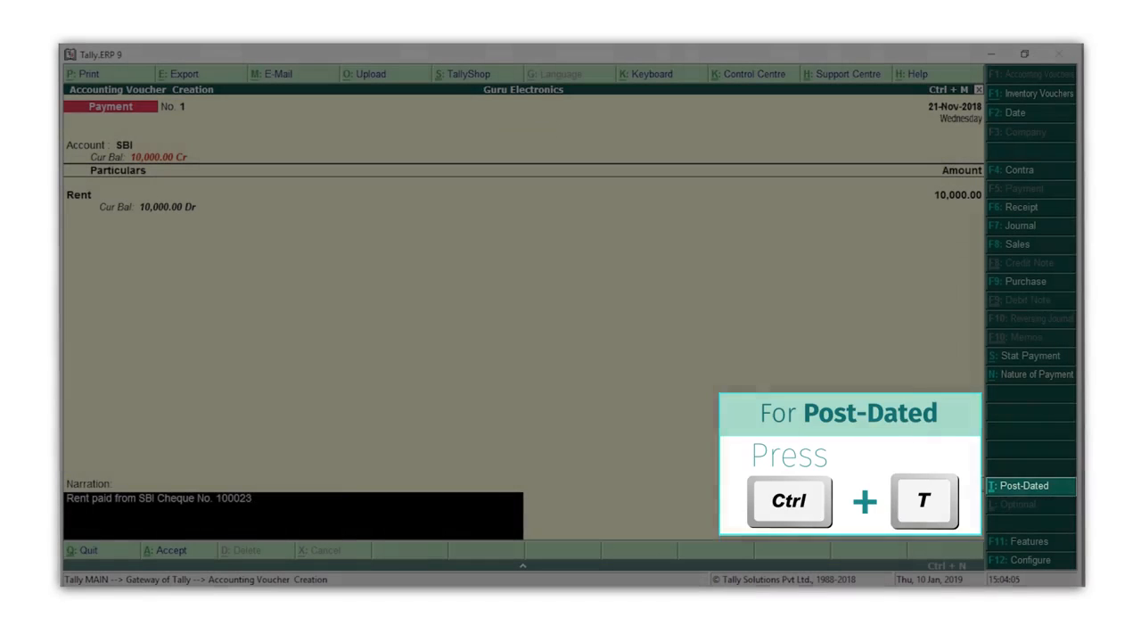
key("ctrl+t")
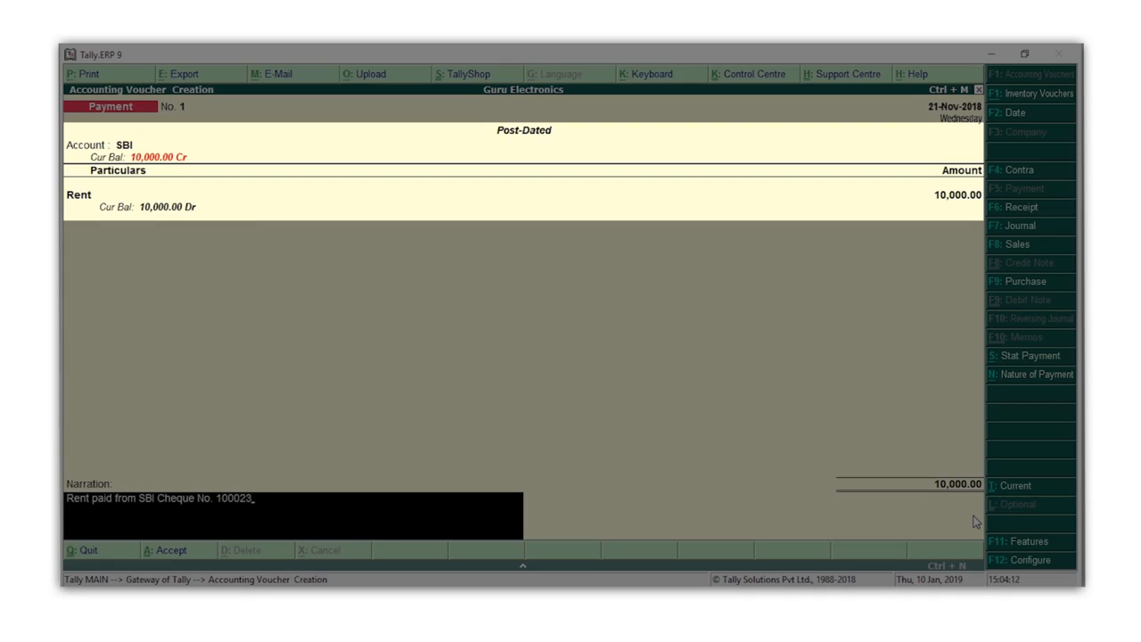
key("ctrl+t")
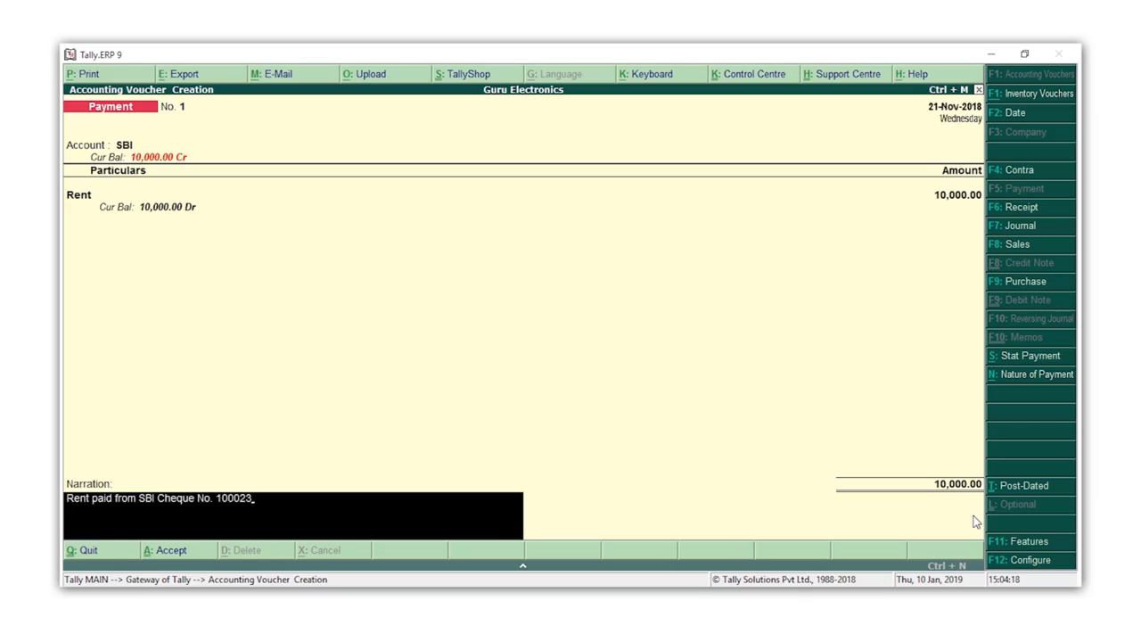
key("Return")
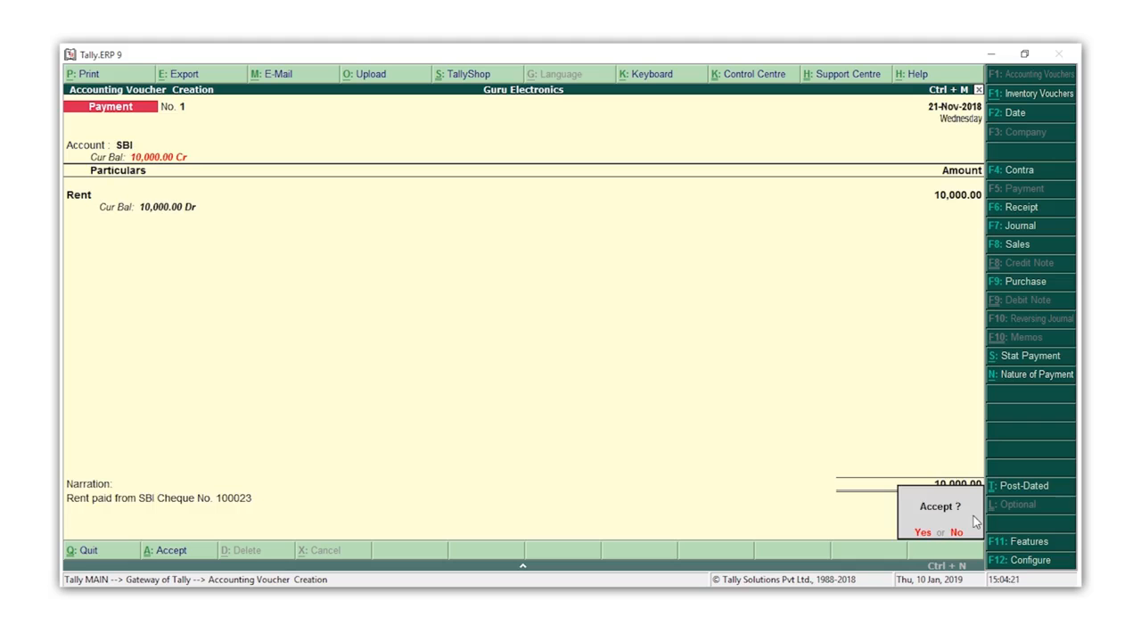
key("Return")
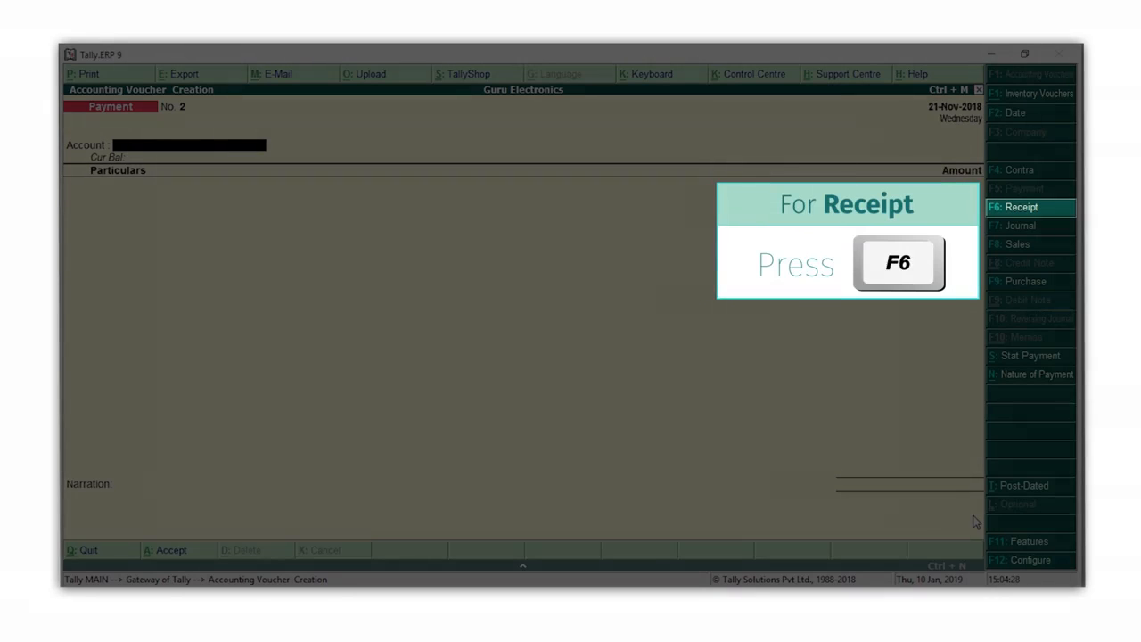
Step: Start a receipt voucher and choose SBI as the account receiving the money
key("F6")
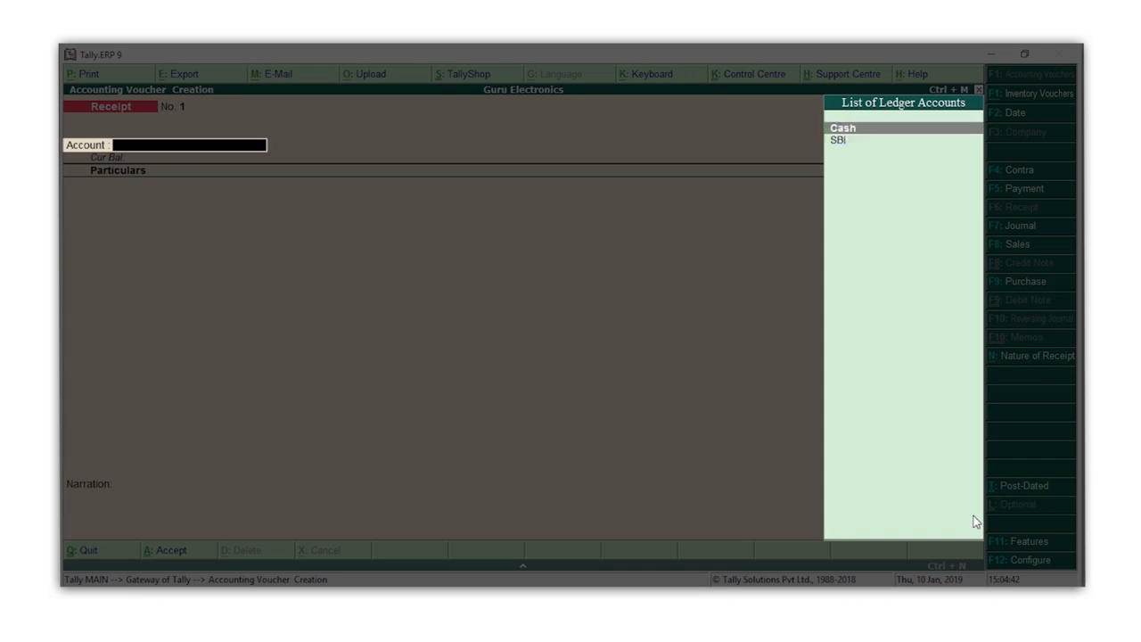
key("Down")
key("Return")
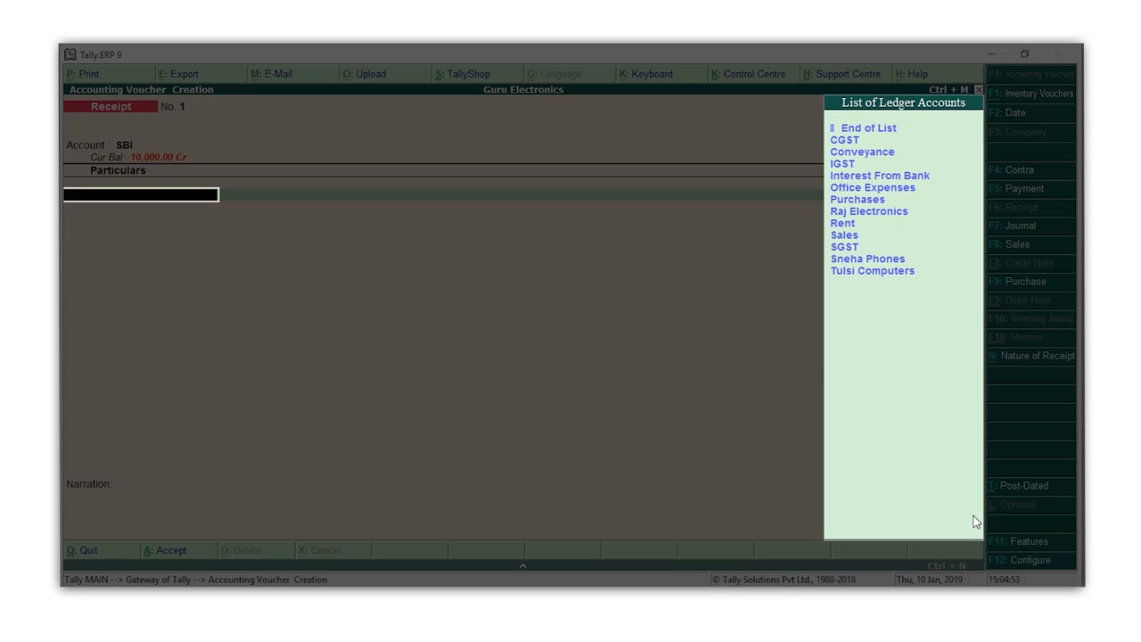
Step: Add the Interest From Bank ledger to the receipt's particulars with an amount of 3,000 and proceed to the bank allocation
type("i")
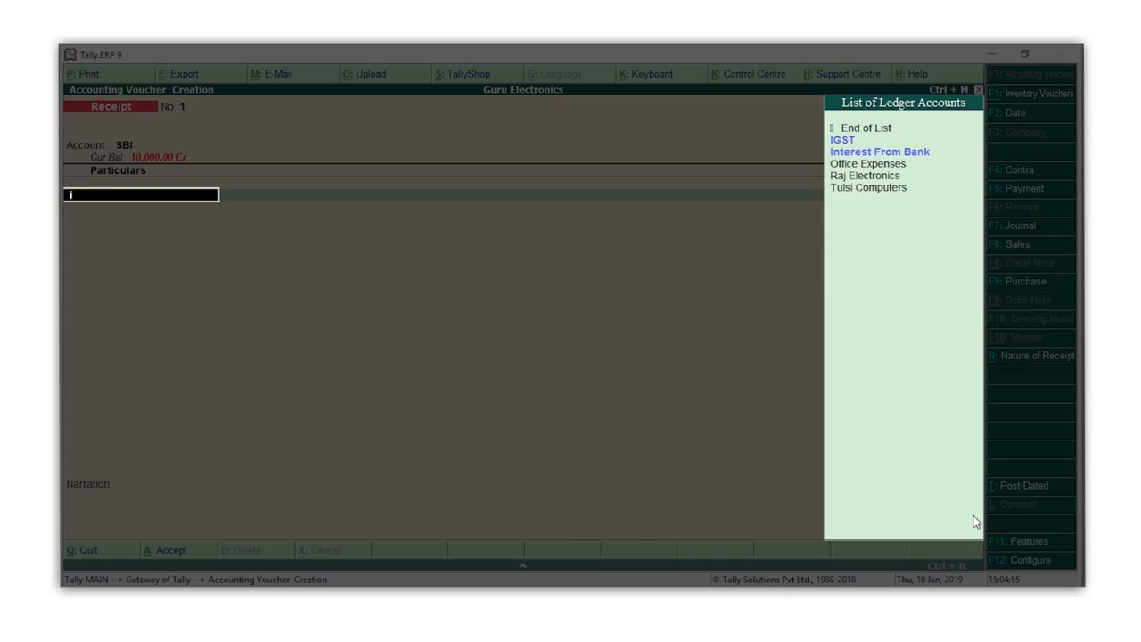
key("Down")
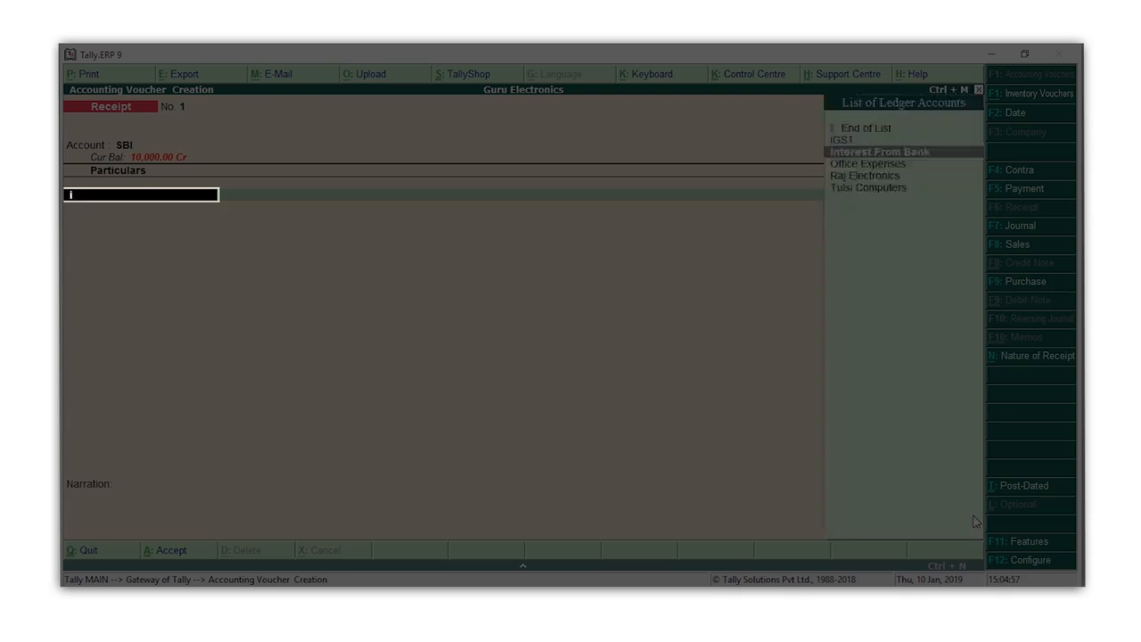
key("Return")
type("3,000")
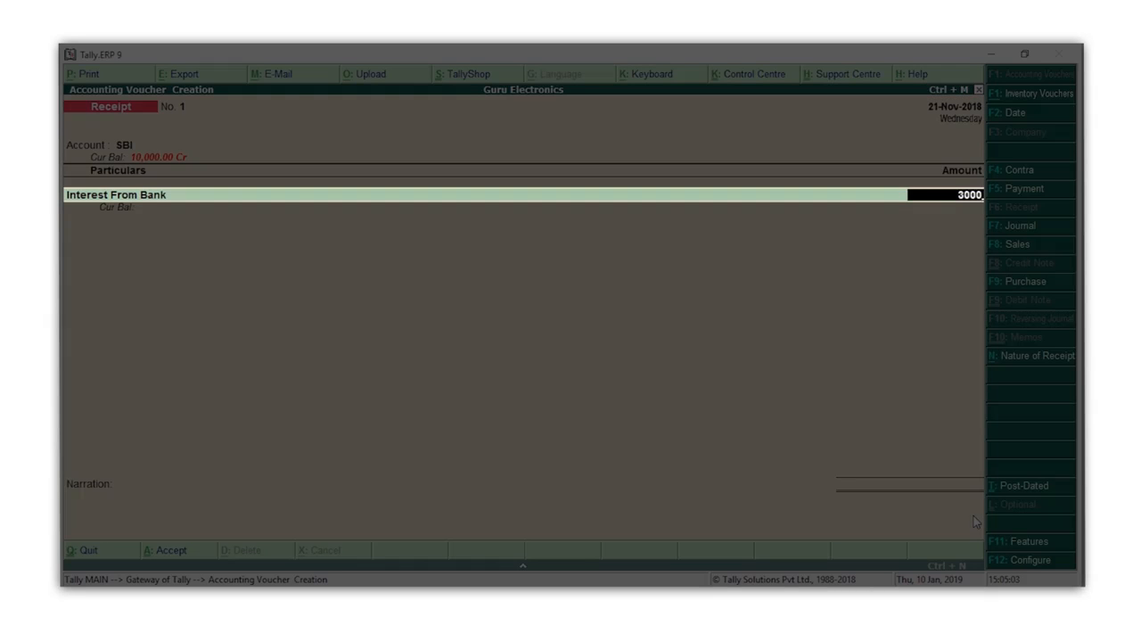
key("Return")
key("Return")
key("Return")
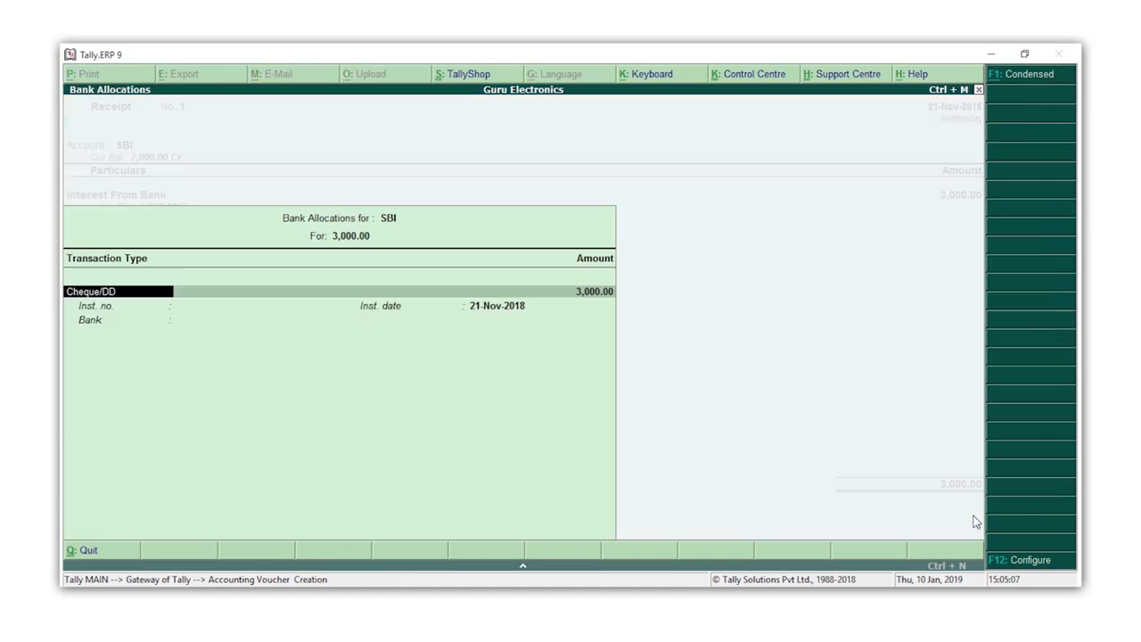
Step: Set the receipt's bank transaction type to e-Fund Transfer and complete the allocation with the remaining details left as they are
key("BackSpace")
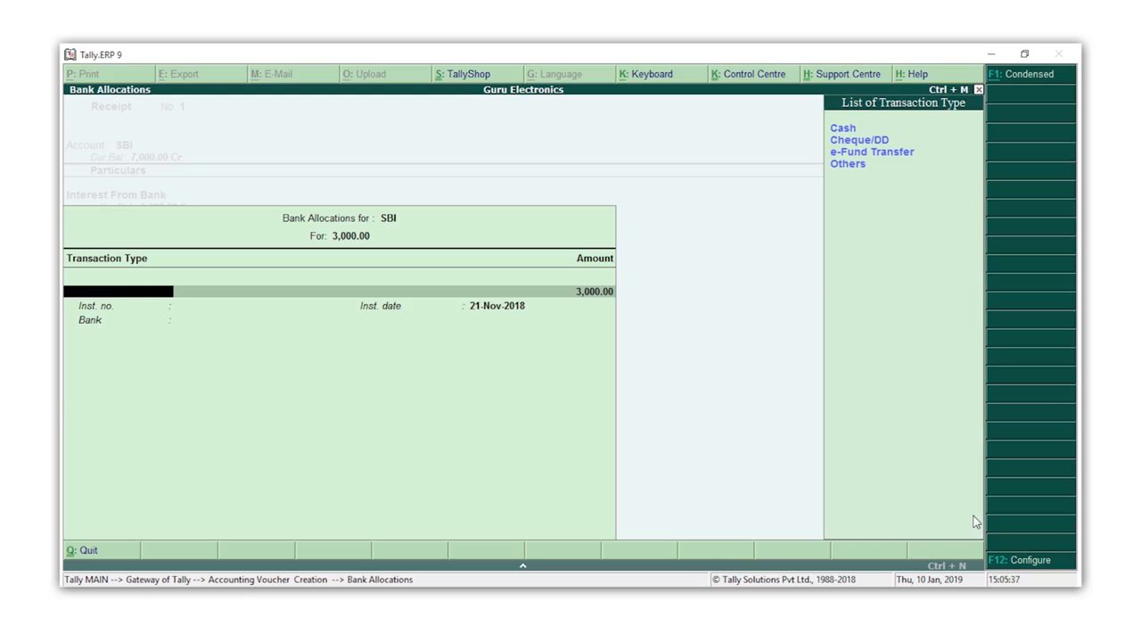
key("Down")
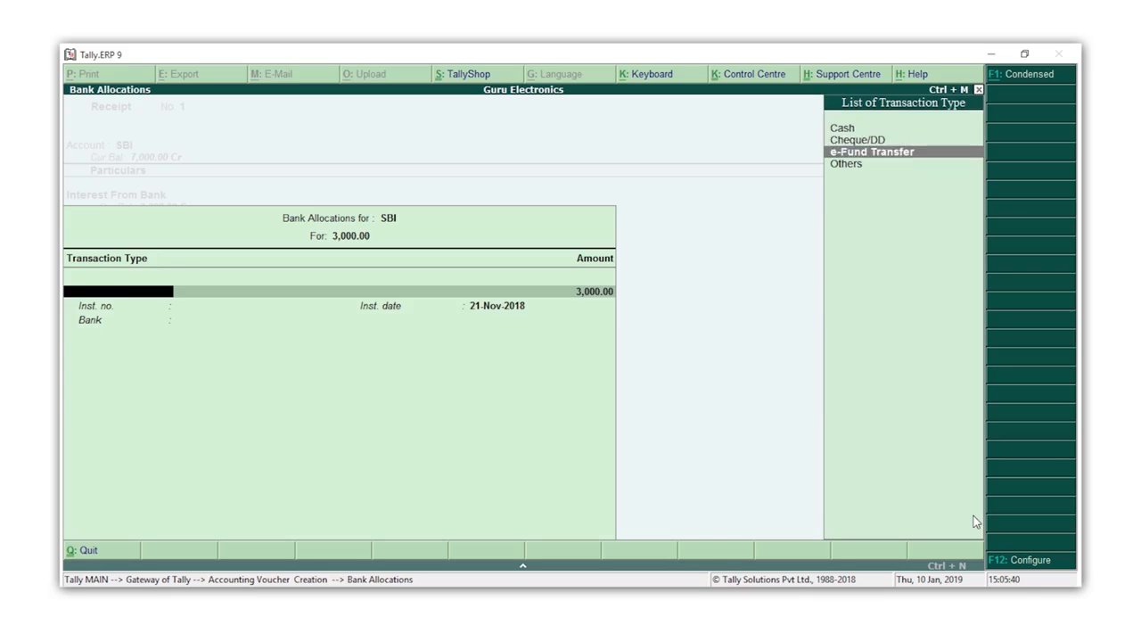
key("Return")
key("Return")
key("Return")
key("Return")
key("Return")
Step: Enter the narration "Interest received on Savings Account" and accept the receipt voucher
type("Interest")
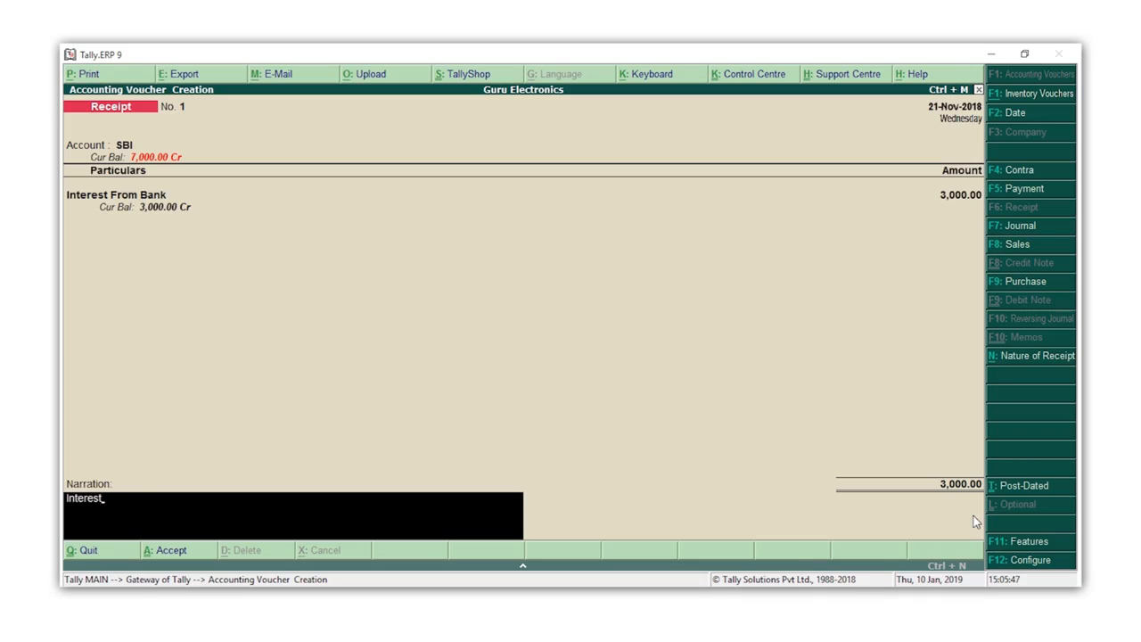
type(" received on Savings Account")
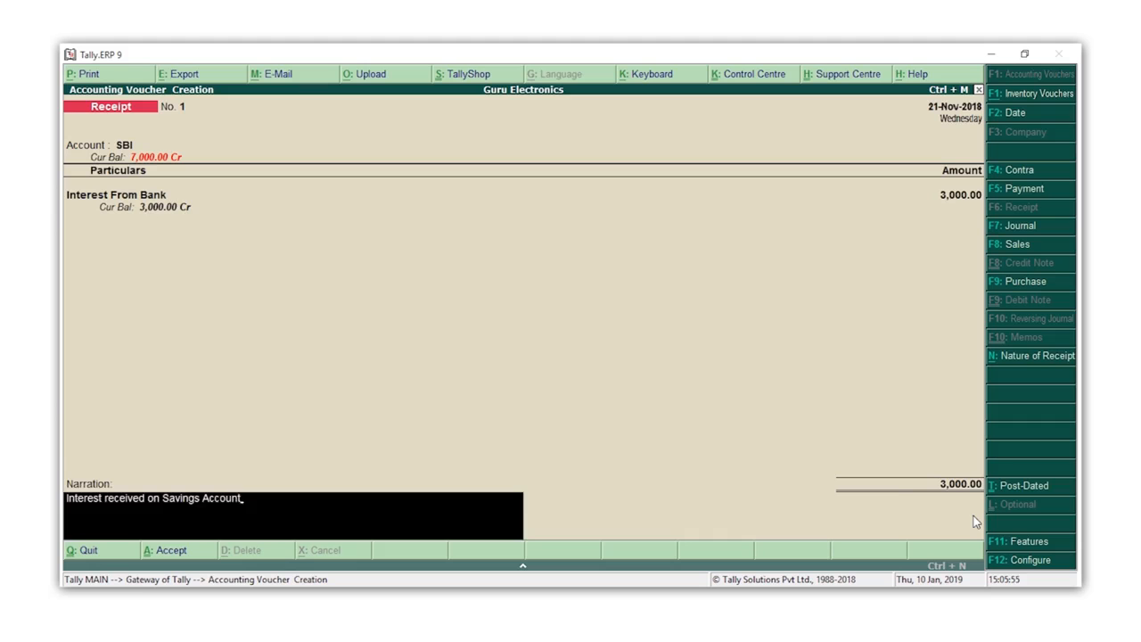
key("Return")
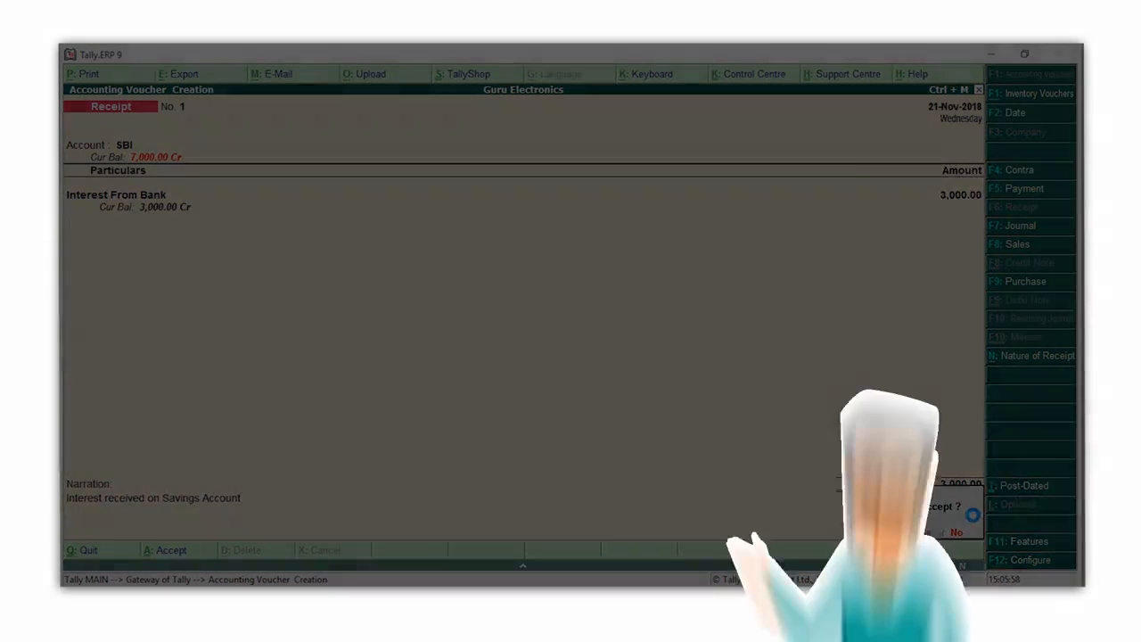
key("Return")
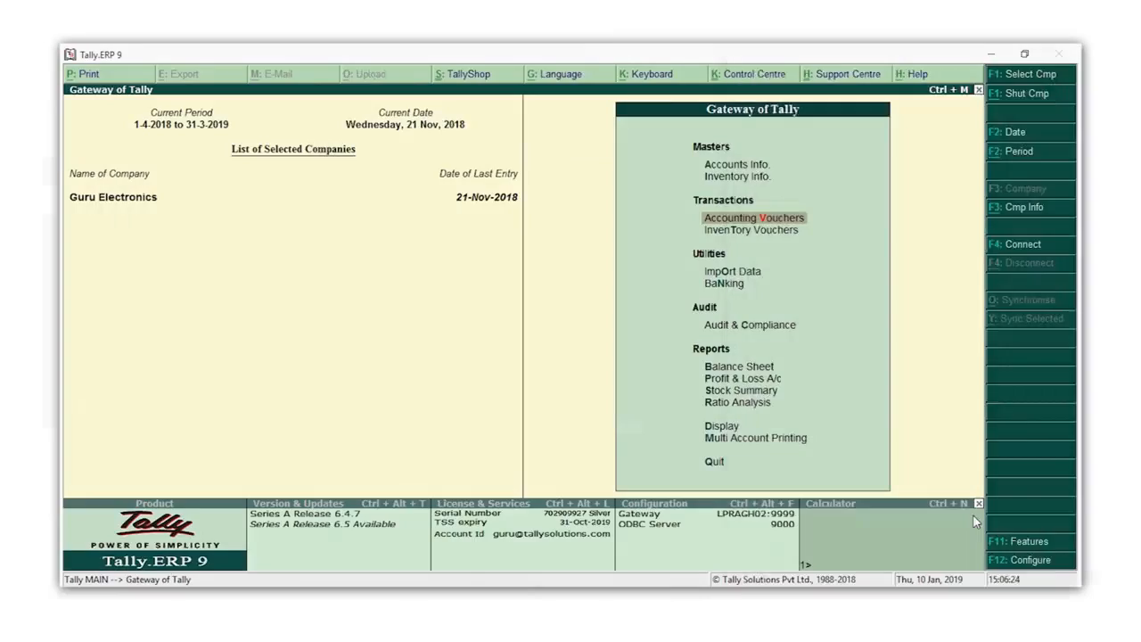
Step: Display the Day Book report to review the recorded payment and receipt vouchers
key("d")
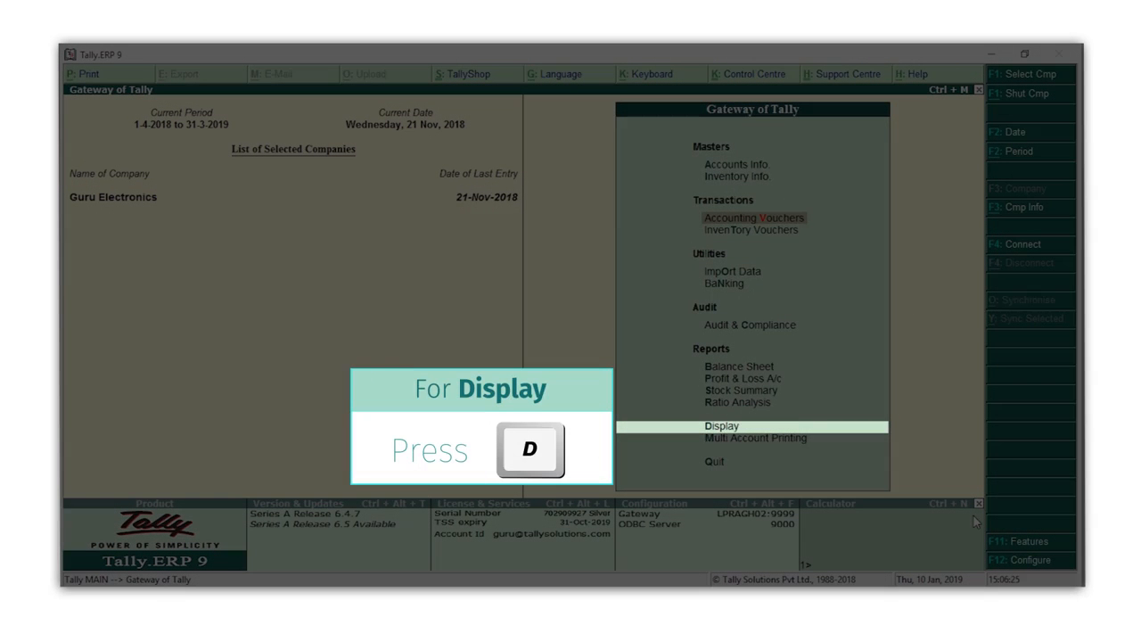
key("d")
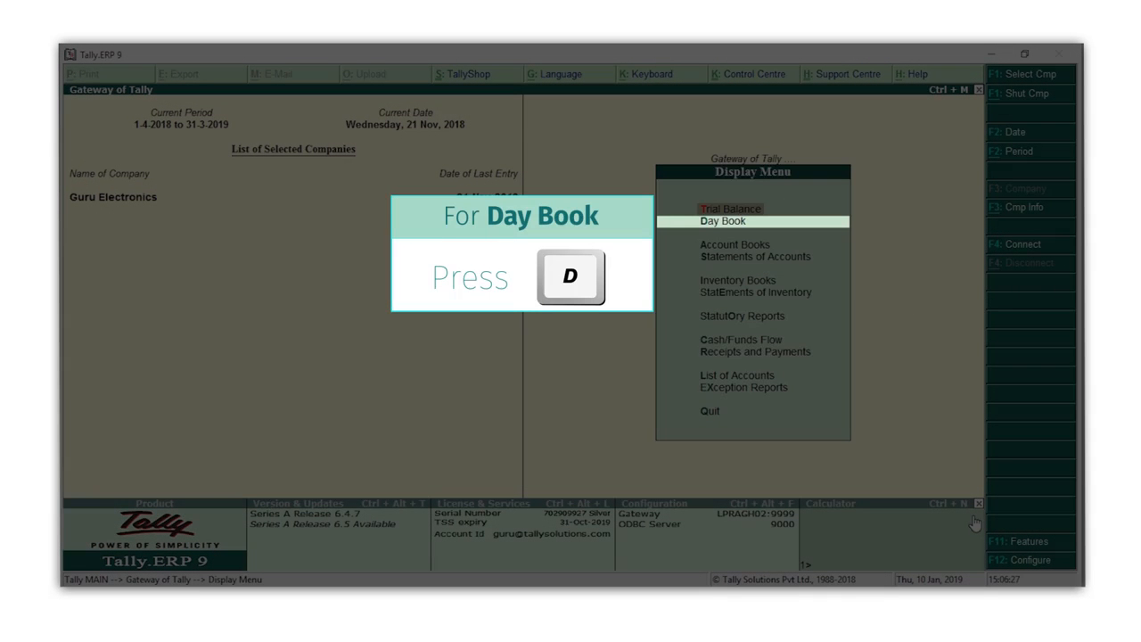
key("d")
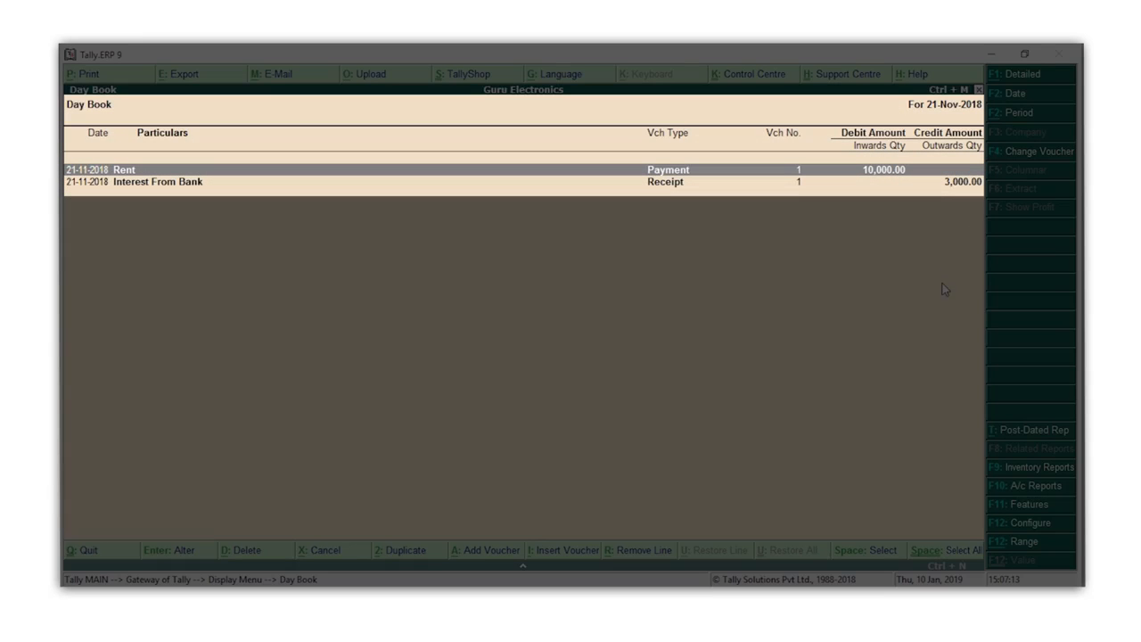
key("F2")
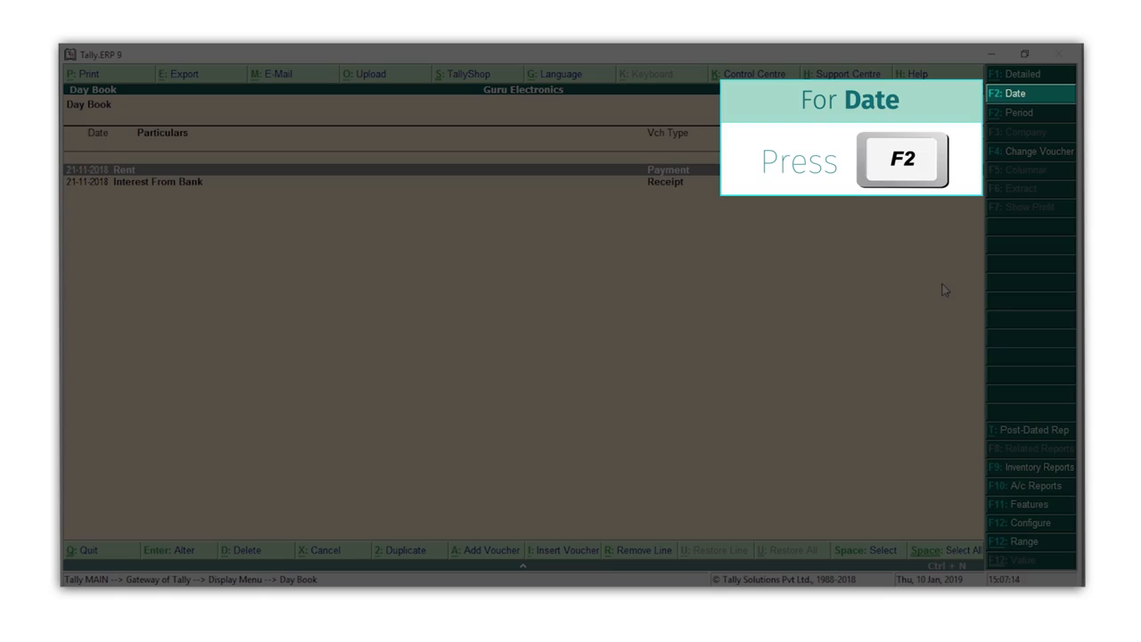
key("alt+F2")
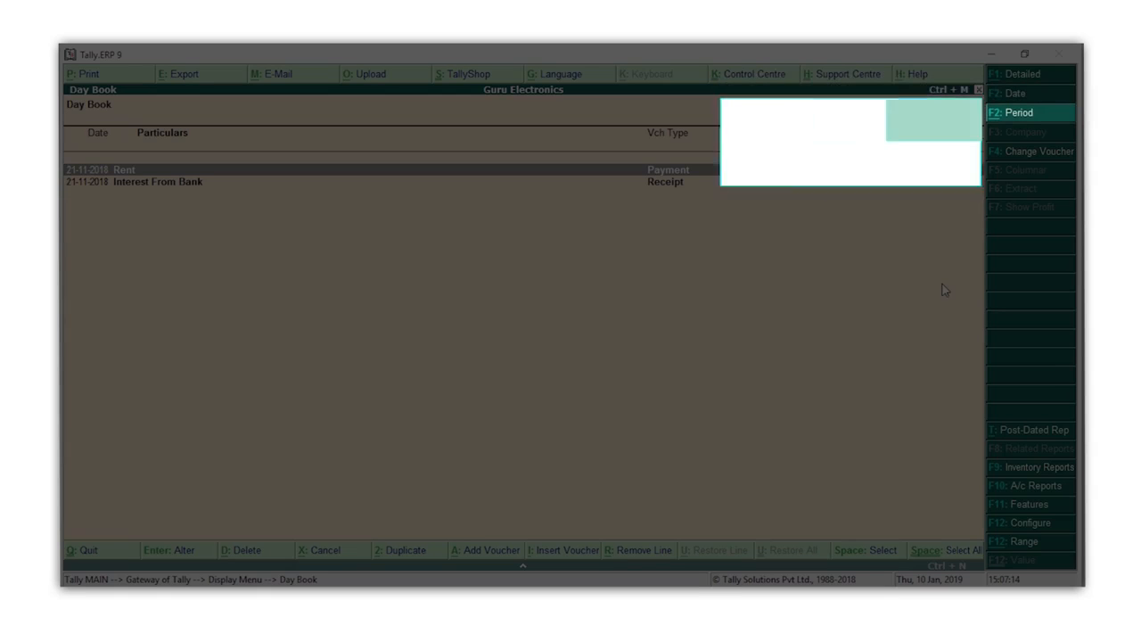